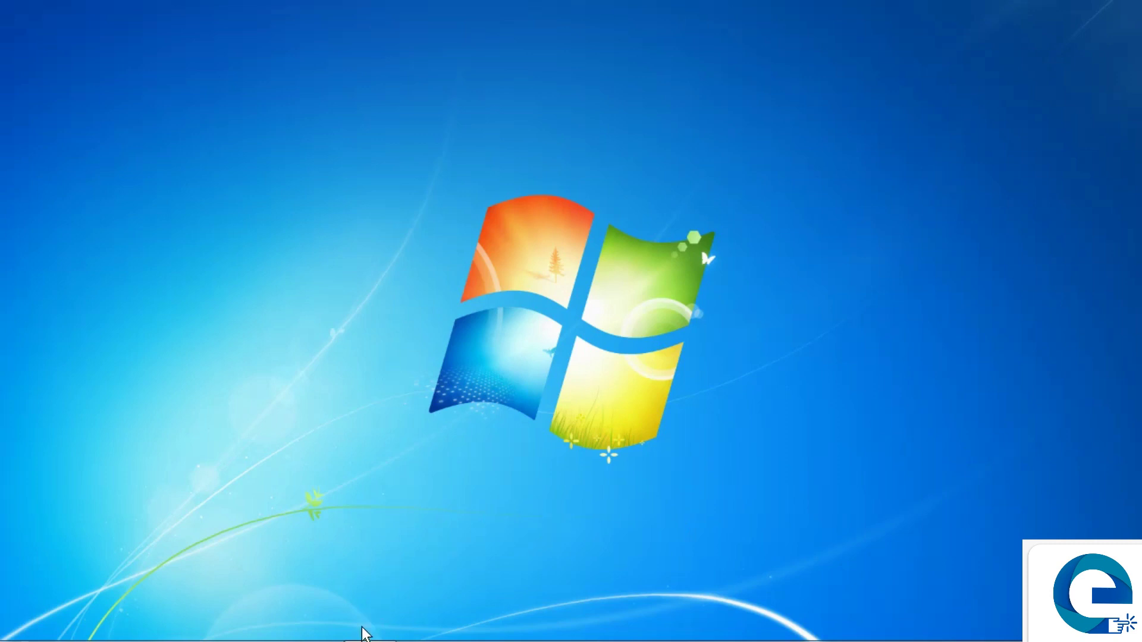
Restore the VLOOKUP workbook and review the Employee ID column and the FIRST NAME–DEPARTMENT columns
{"action": "left_click", "coordinate": [371, 631]}
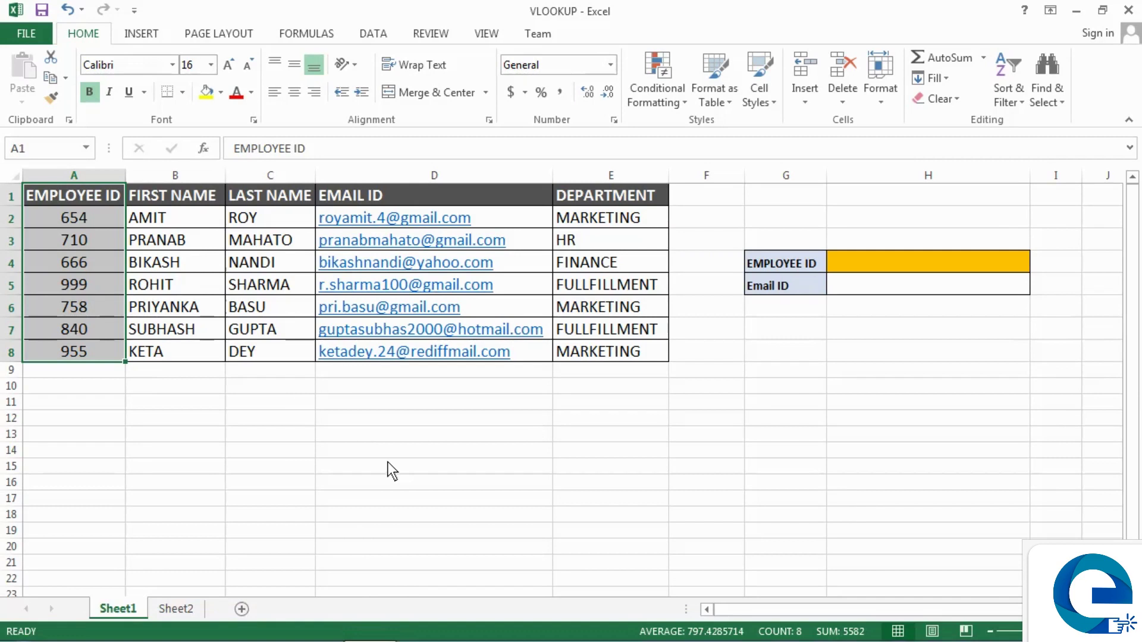
{"action": "left_click", "coordinate": [270, 435]}
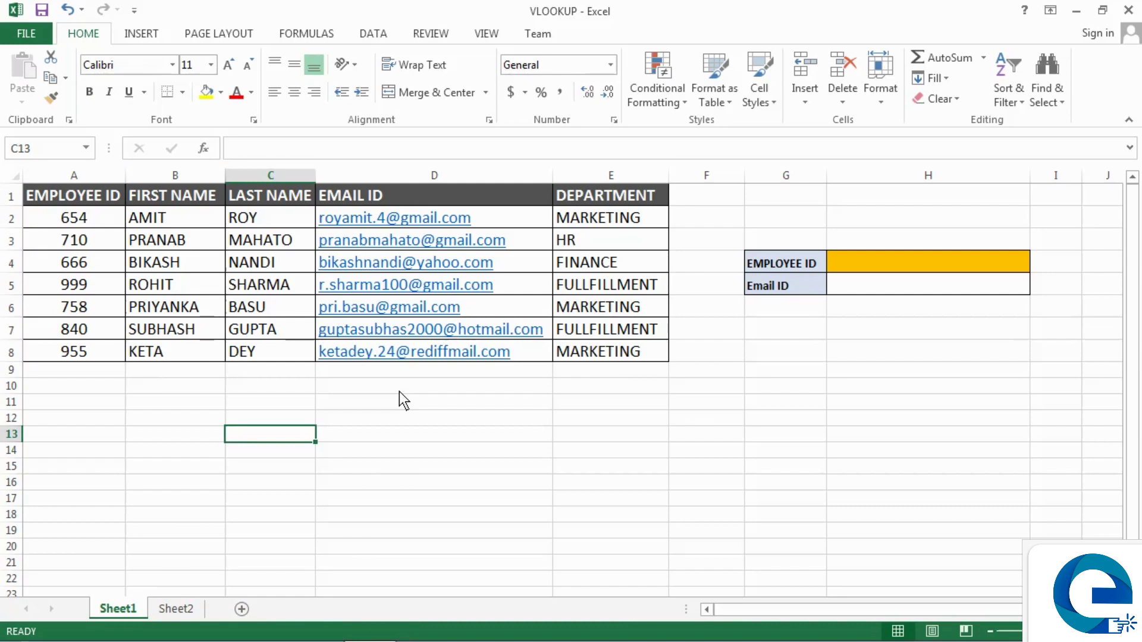
{"action": "left_click_drag", "start_coordinate": [66, 192], "coordinate": [68, 360]}
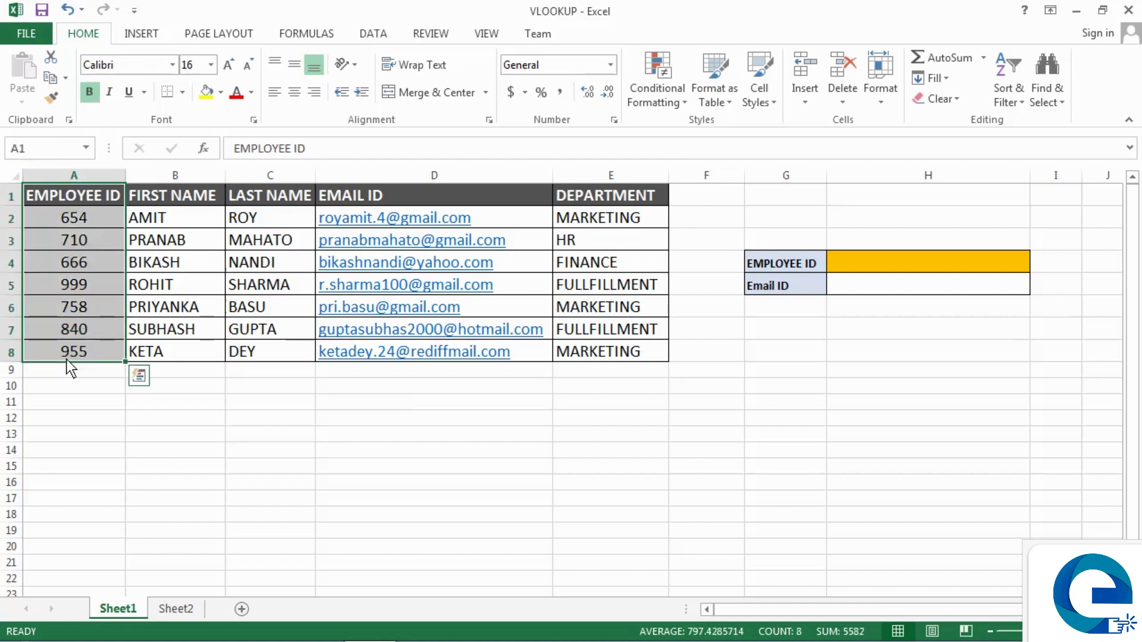
{"action": "left_click", "coordinate": [93, 404]}
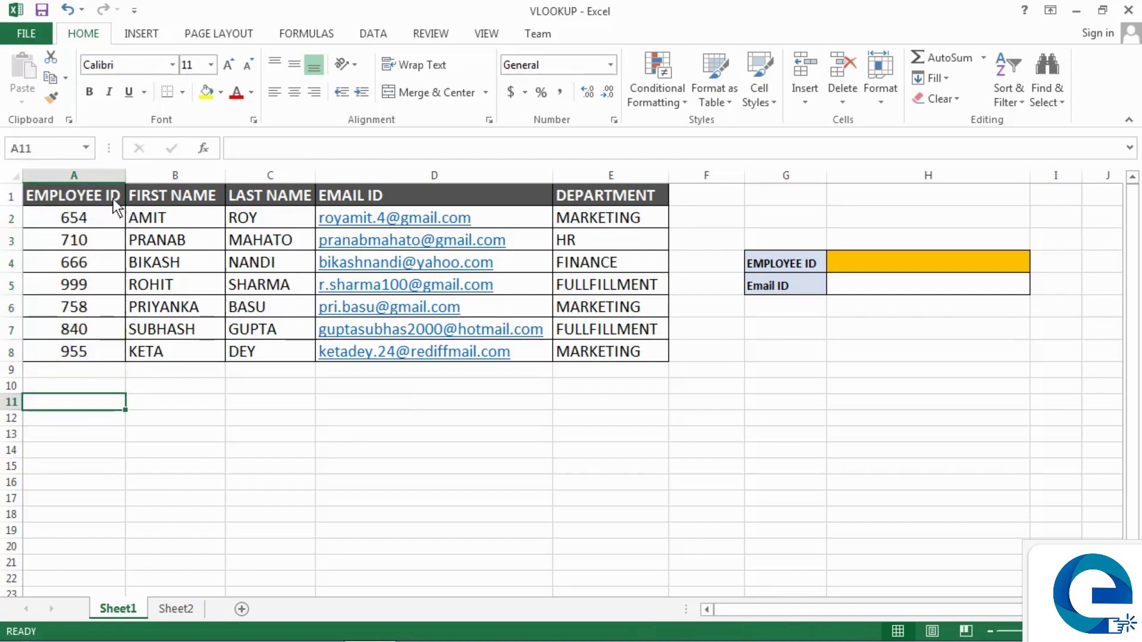
{"action": "left_click_drag", "start_coordinate": [101, 191], "coordinate": [98, 355]}
{"action": "left_click", "coordinate": [436, 392]}
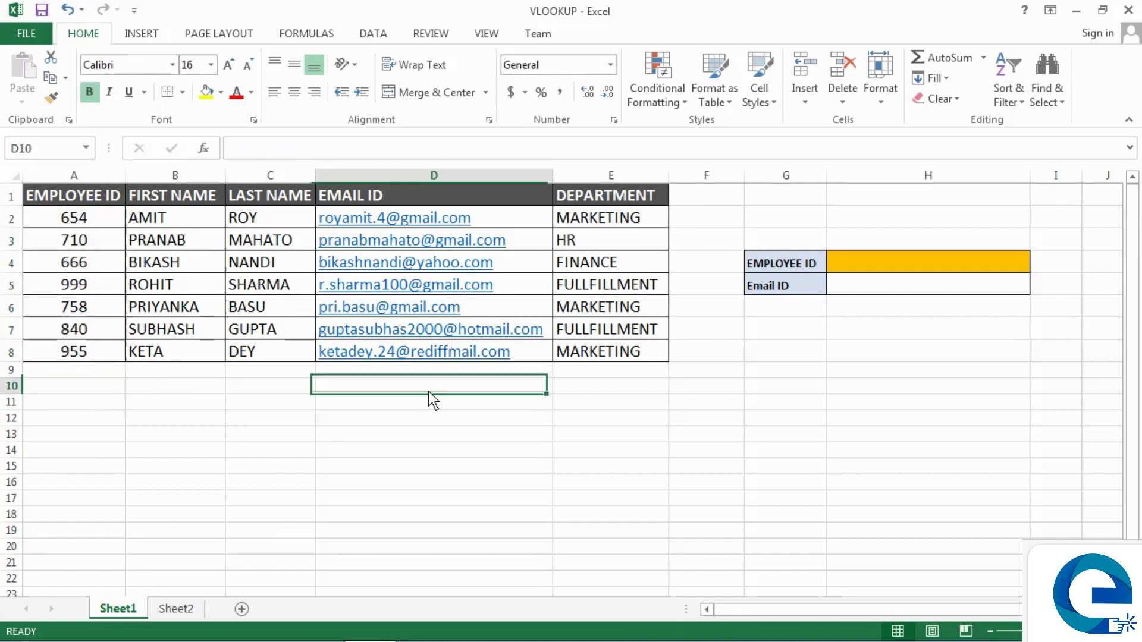
{"action": "mouse_move", "coordinate": [199, 201]}
{"action": "left_mouse_down"}
{"action": "mouse_move", "coordinate": [283, 354]}
{"action": "mouse_move", "coordinate": [612, 357]}
{"action": "left_mouse_up"}
{"action": "left_click", "coordinate": [398, 404]}
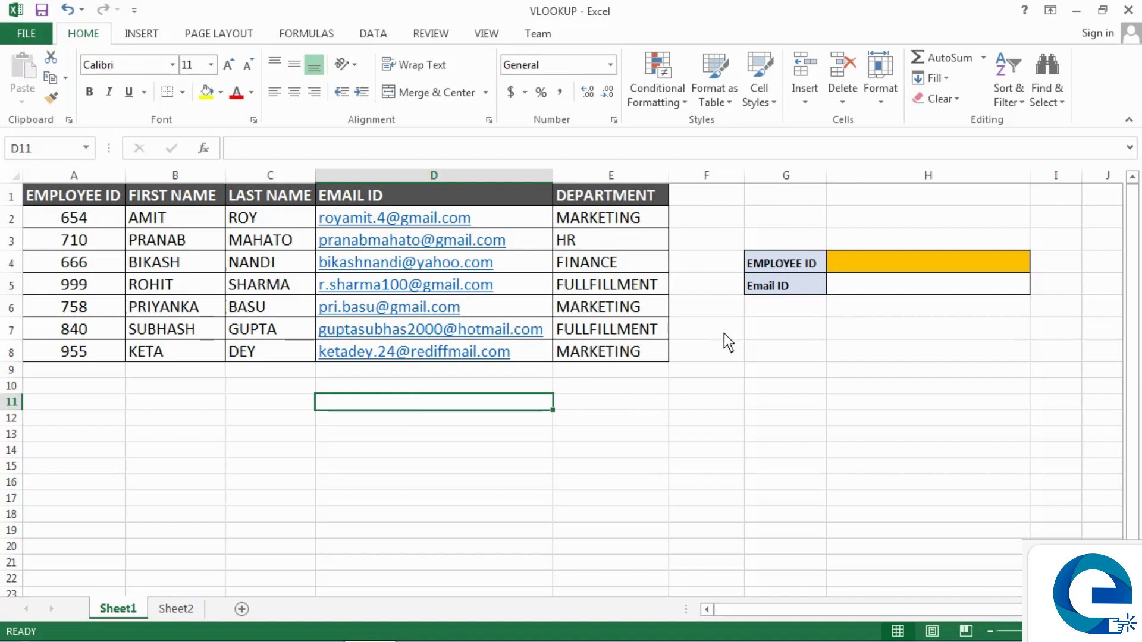
{"action": "left_click_drag", "start_coordinate": [796, 260], "coordinate": [946, 287]}
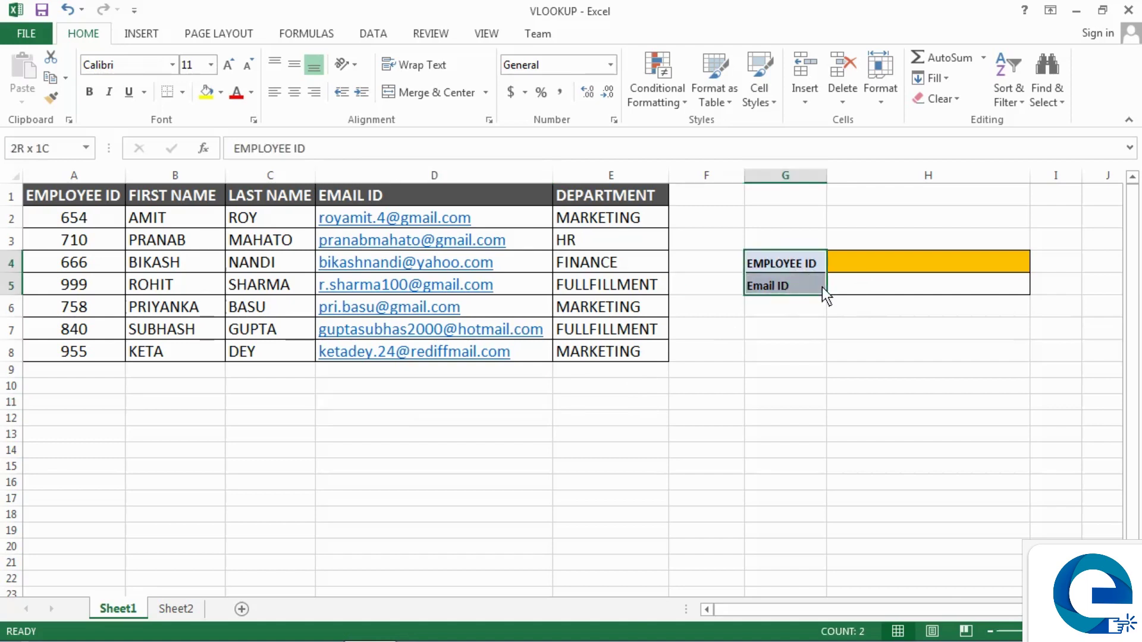
{"action": "left_click", "coordinate": [756, 326]}
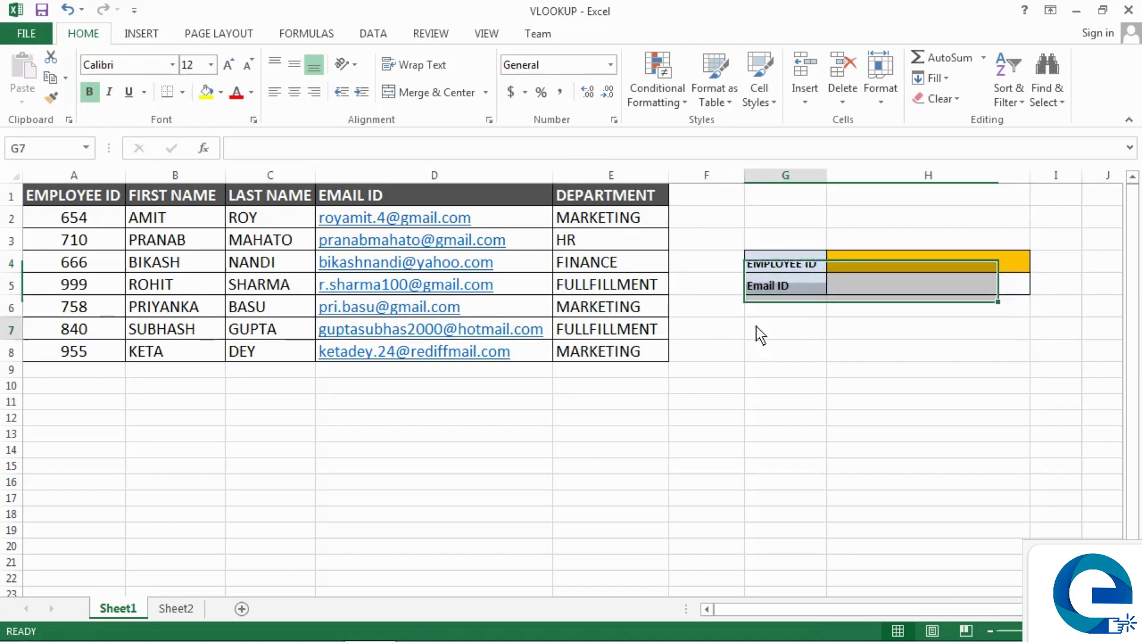
{"action": "mouse_move", "coordinate": [781, 259]}
{"action": "left_mouse_down"}
{"action": "mouse_move", "coordinate": [791, 286]}
{"action": "mouse_move", "coordinate": [974, 294]}
{"action": "left_mouse_up"}
{"action": "left_click", "coordinate": [806, 332]}
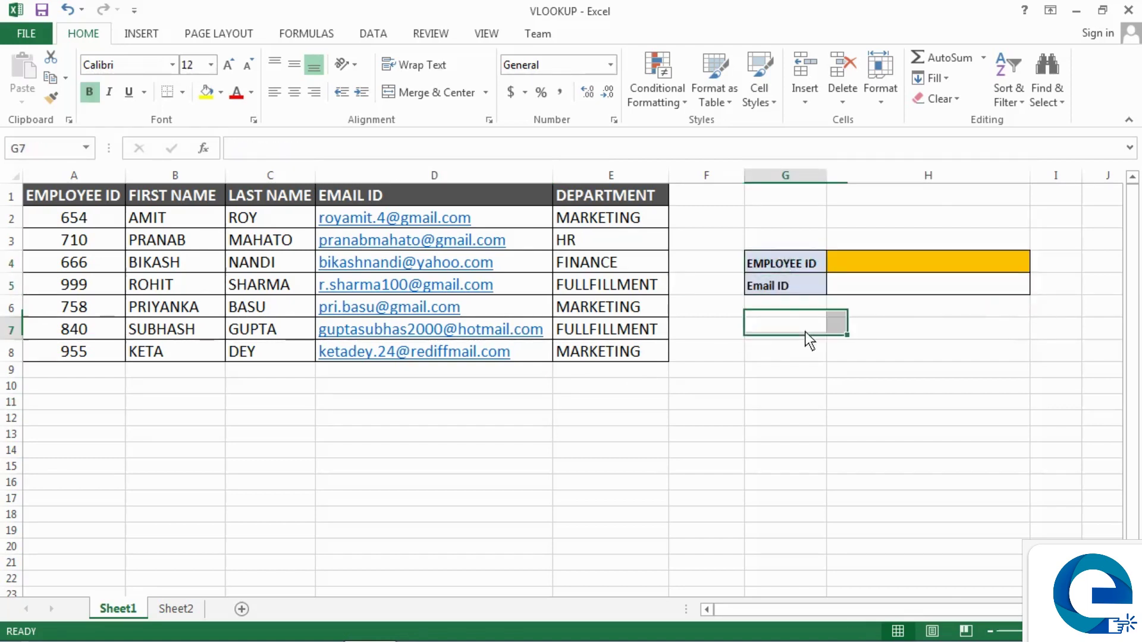
{"action": "left_click_drag", "start_coordinate": [789, 267], "coordinate": [945, 265]}
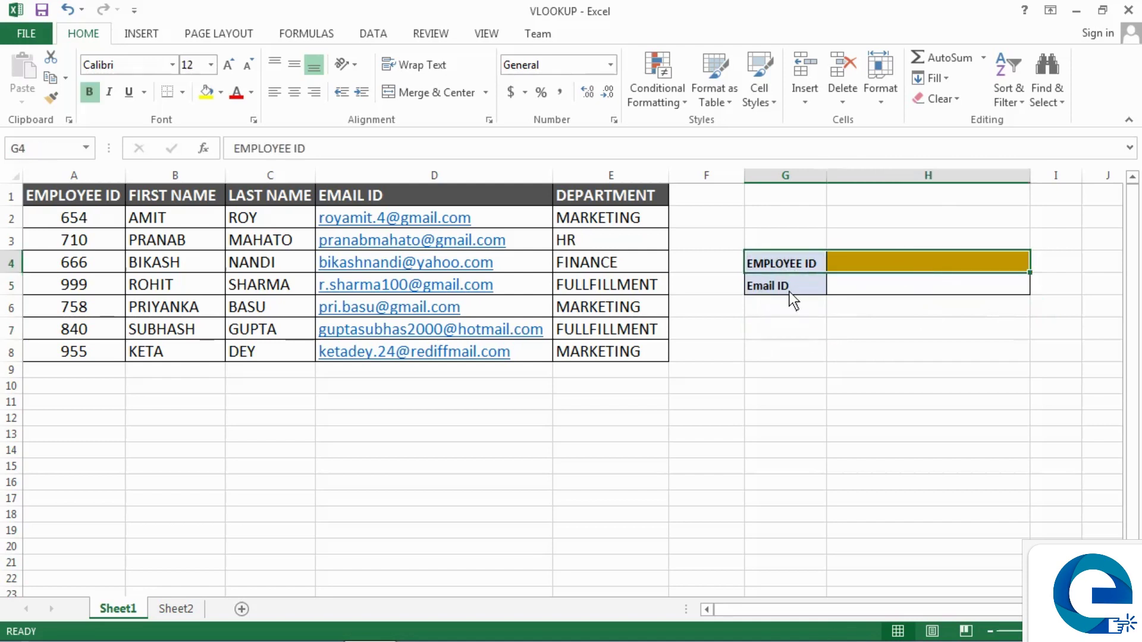
{"action": "left_click_drag", "start_coordinate": [781, 287], "coordinate": [917, 285]}
{"action": "left_click", "coordinate": [853, 334]}
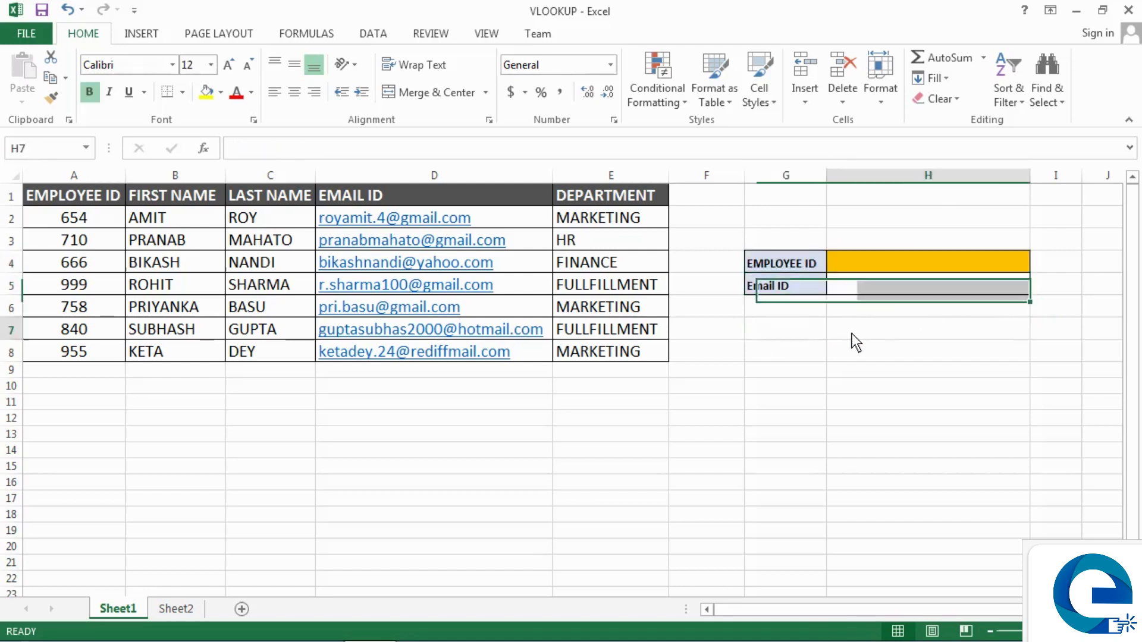
{"action": "left_click", "coordinate": [952, 264]}
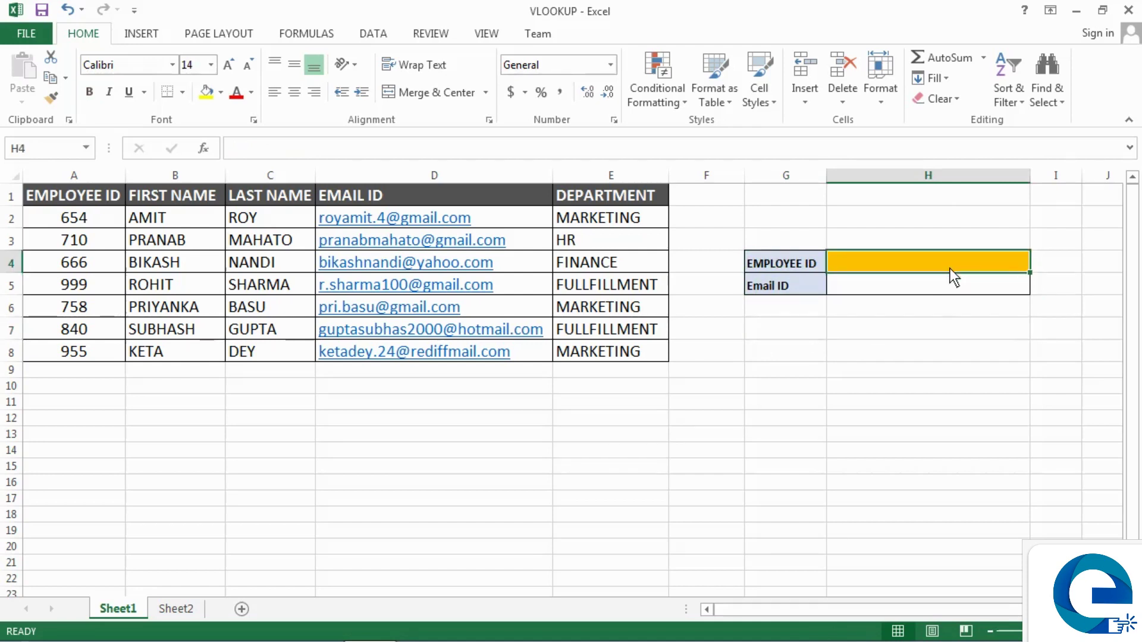
{"action": "left_click", "coordinate": [942, 288]}
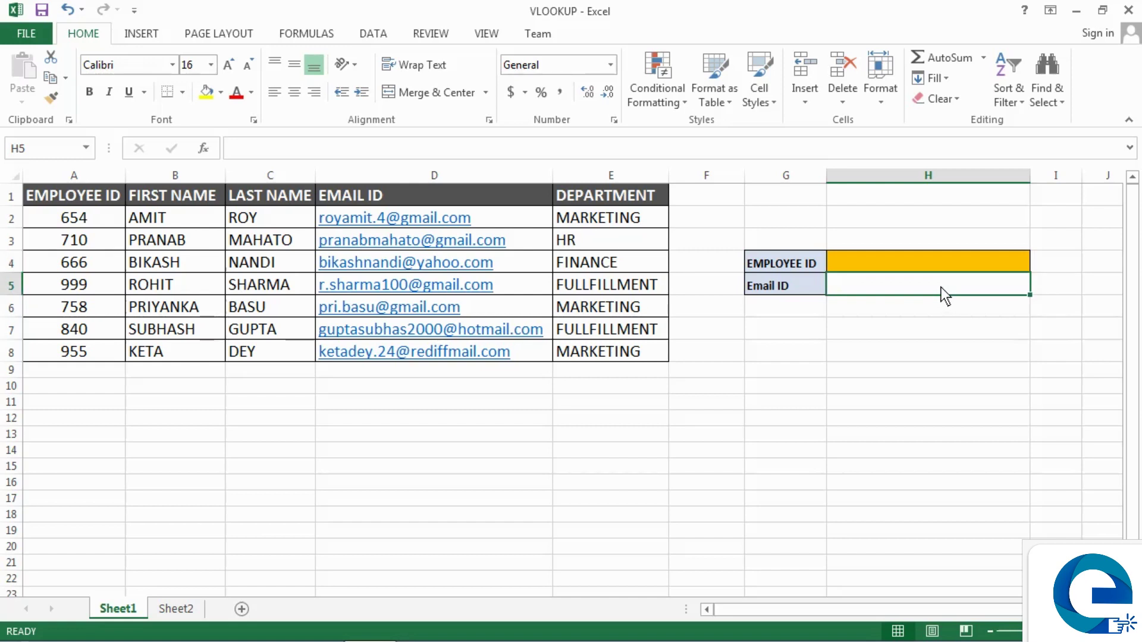
Start a VLOOKUP formula in H5 using H4 as the lookup value
{"action": "type", "text": "="}
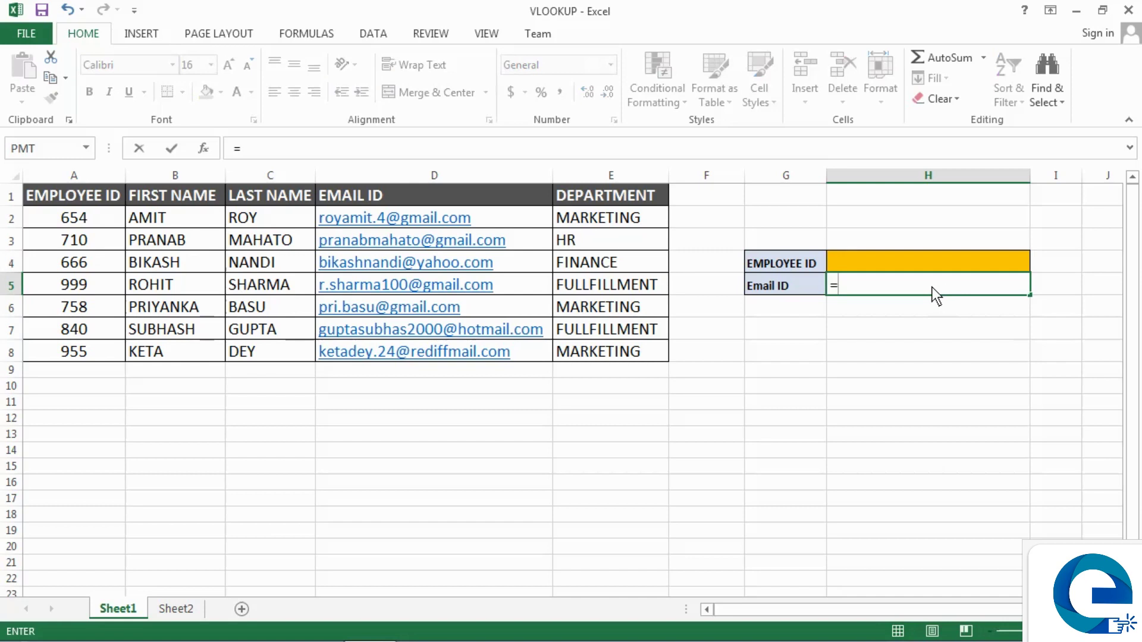
{"action": "type", "text": "l"}
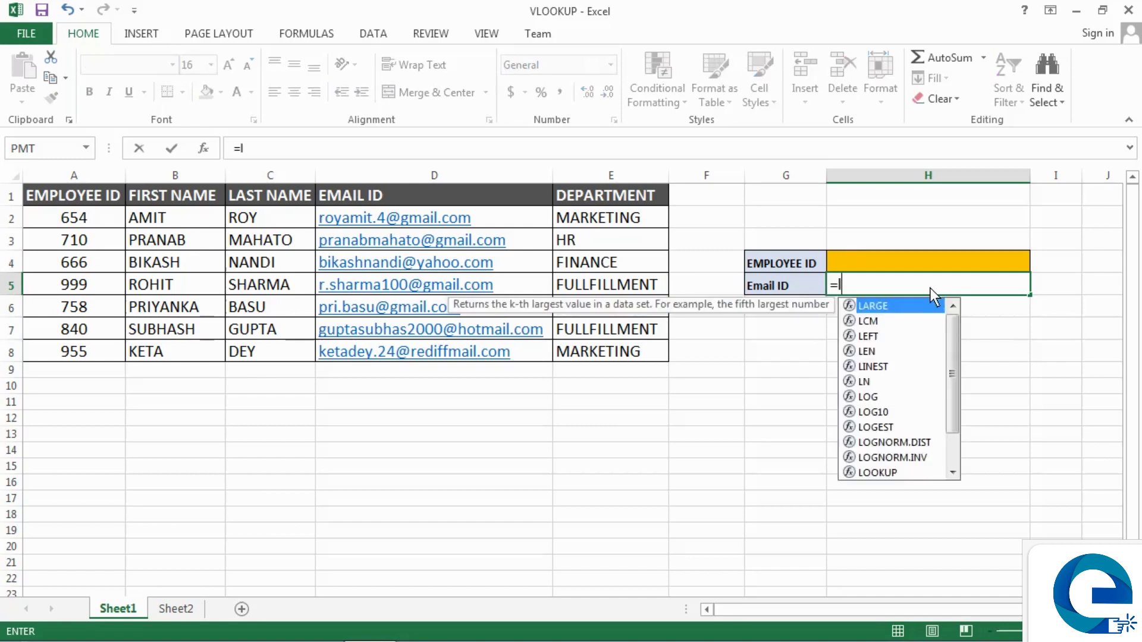
{"action": "key", "text": "BackSpace"}
{"action": "type", "text": "v"}
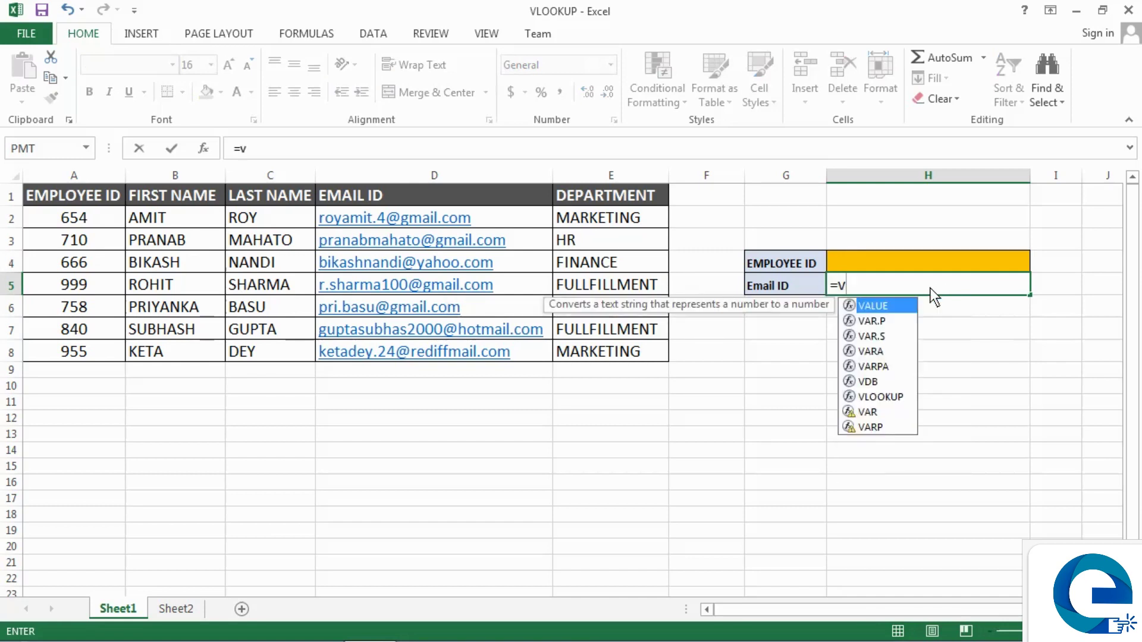
{"action": "type", "text": "loo"}
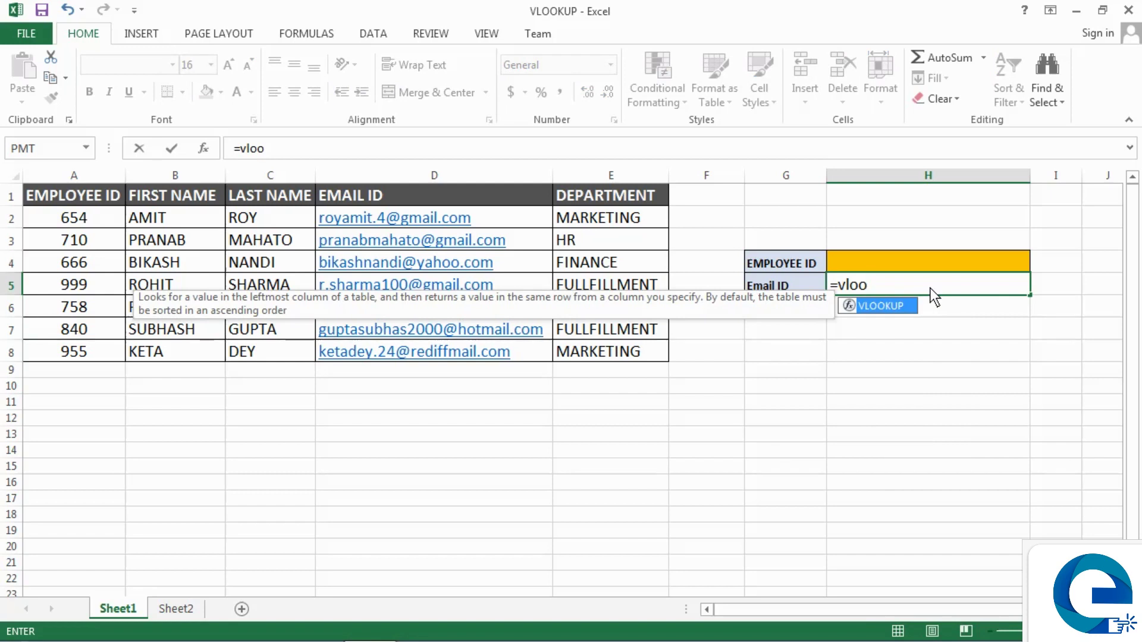
{"action": "key", "text": "Tab"}
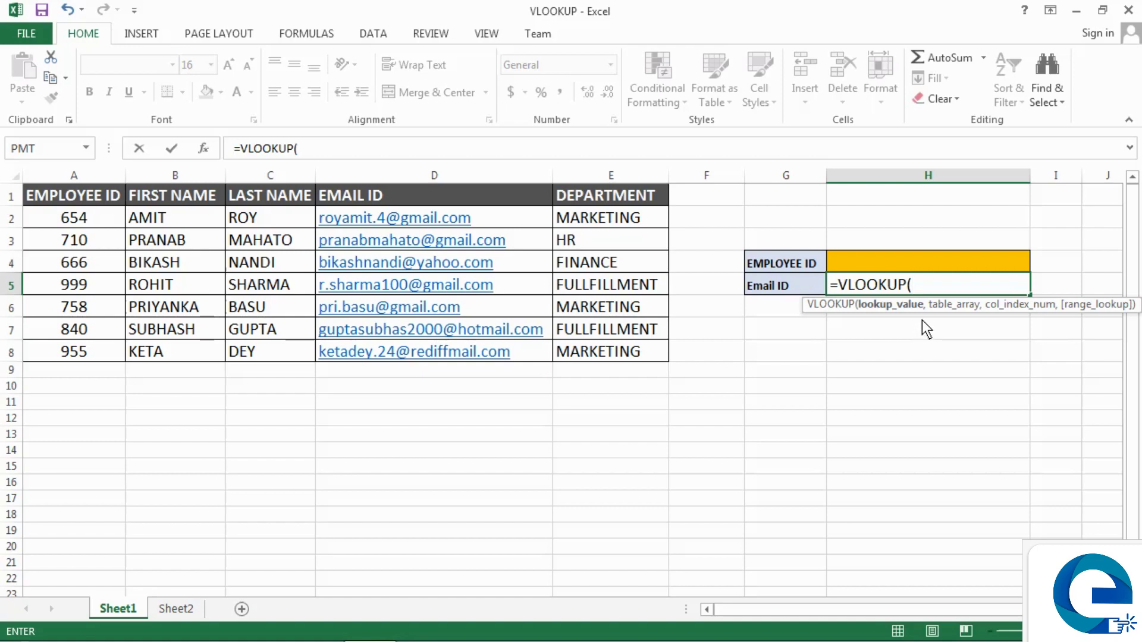
{"action": "left_click", "coordinate": [952, 261]}
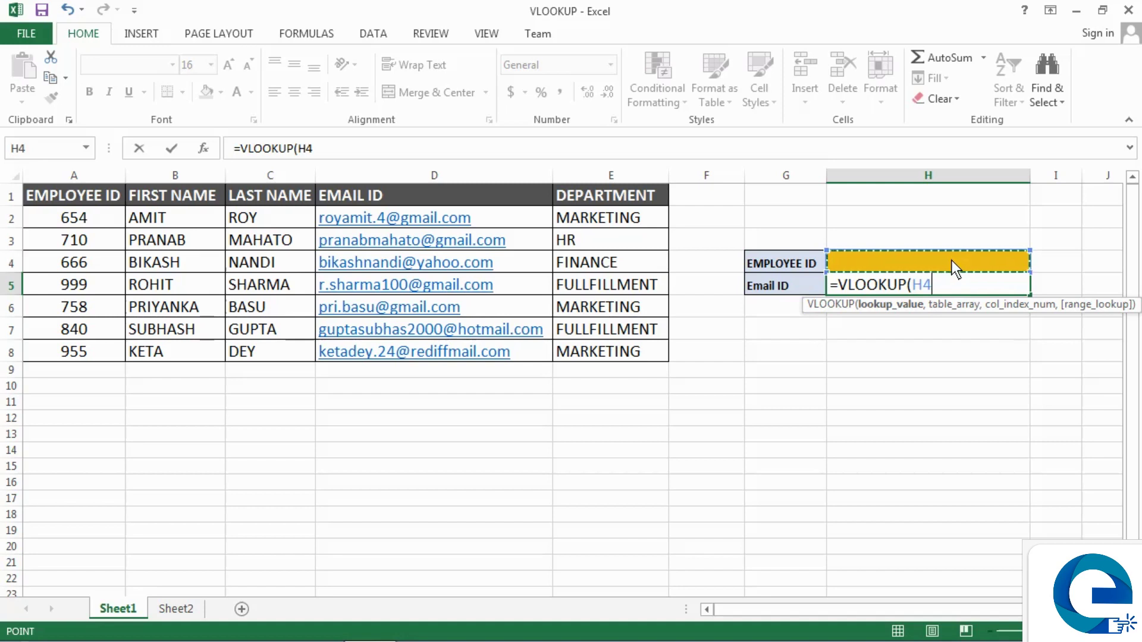
Add A1:E8 as the table range and 4 as the column index to the H5 formula
{"action": "type", "text": ","}
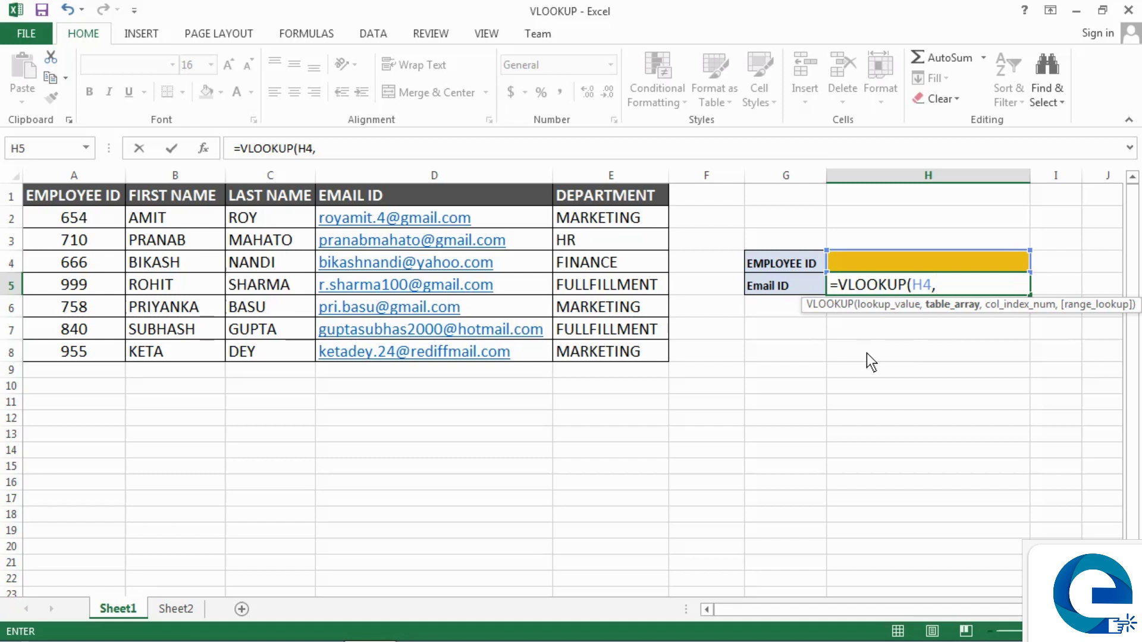
{"action": "mouse_move", "coordinate": [90, 194]}
{"action": "left_mouse_down"}
{"action": "mouse_move", "coordinate": [154, 291]}
{"action": "mouse_move", "coordinate": [593, 360]}
{"action": "left_mouse_up"}
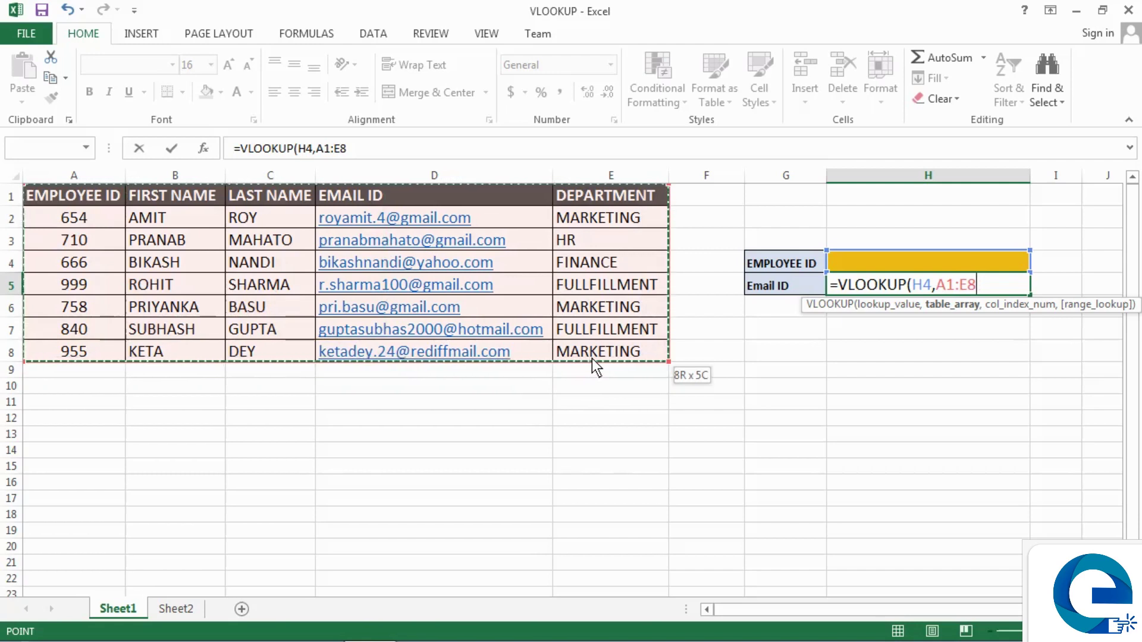
{"action": "left_click_drag", "start_coordinate": [592, 359], "coordinate": [592, 359]}
{"action": "type", "text": ","}
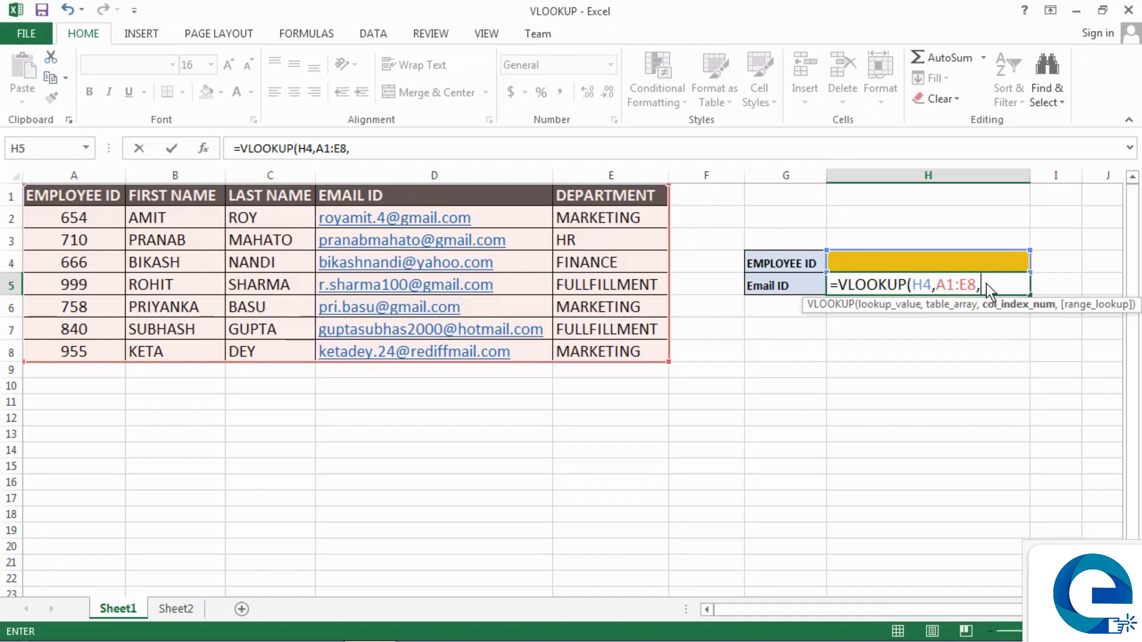
{"action": "type", "text": "4"}
{"action": "type", "text": ","}
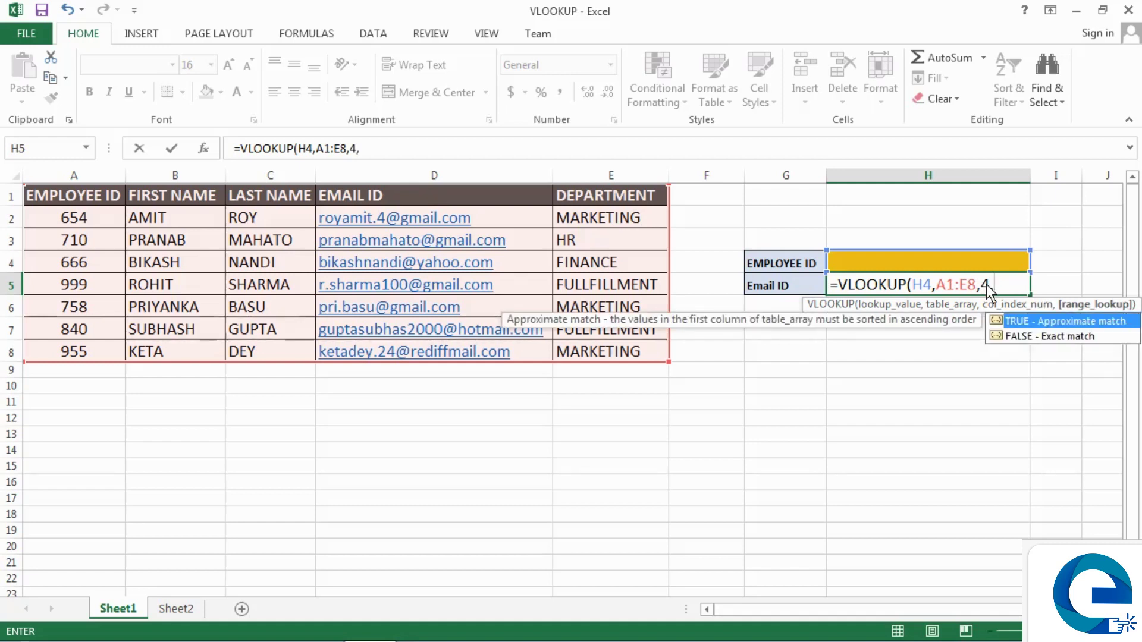
Finish and enter =VLOOKUP(H4,A1:E8,4,FALSE) in H5 with FALSE for exact match
{"action": "left_click_drag", "start_coordinate": [973, 614], "coordinate": [1009, 613]}
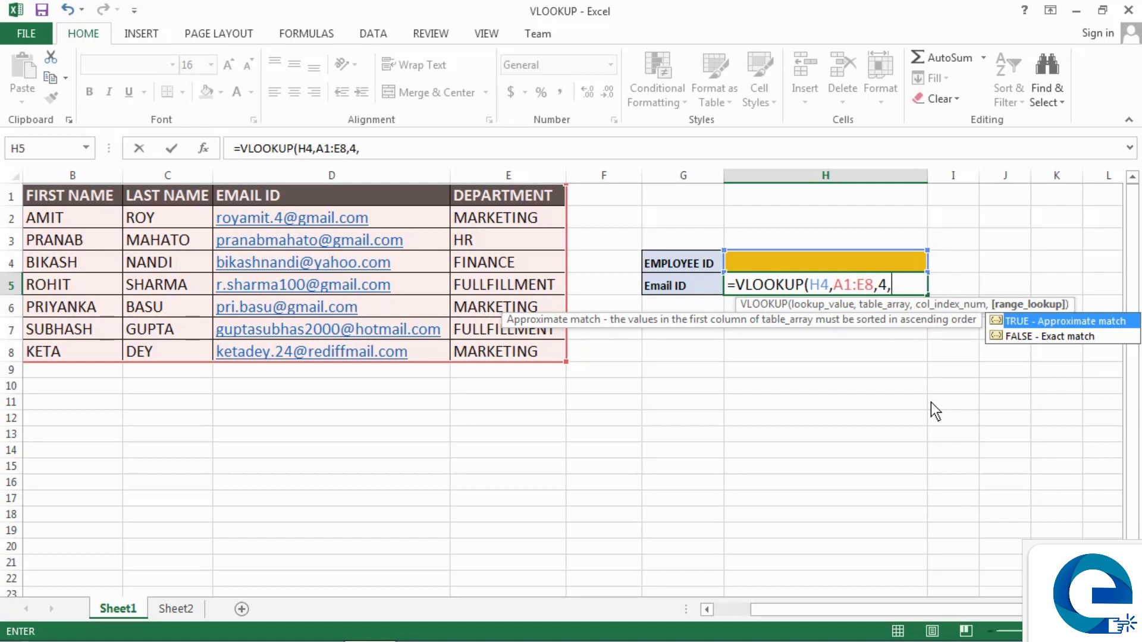
{"action": "double_click", "coordinate": [1033, 335]}
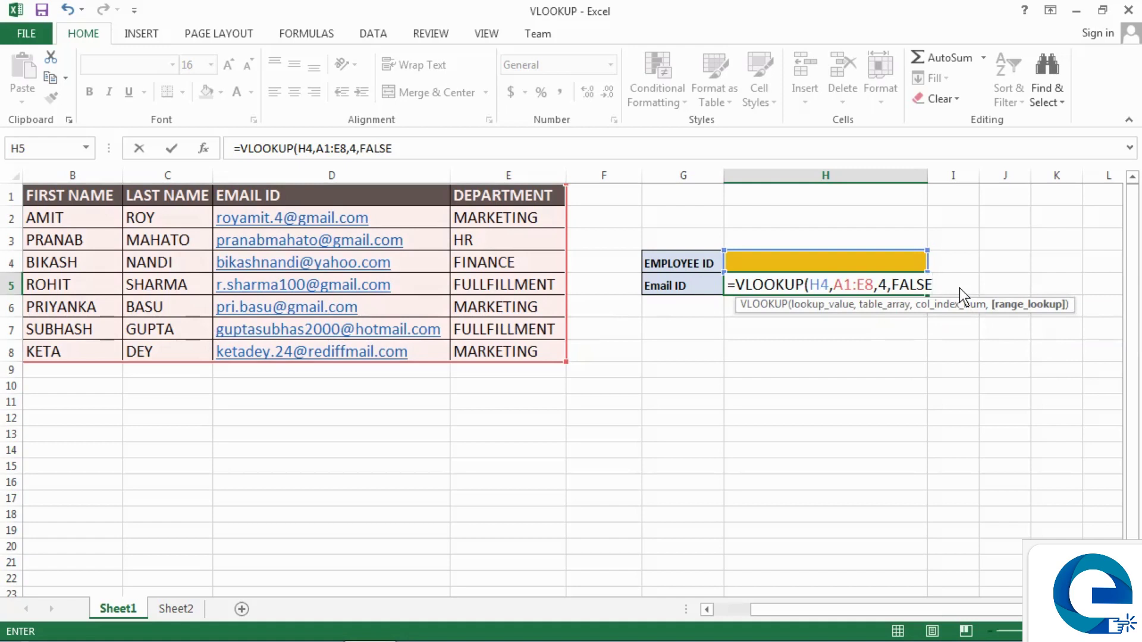
{"action": "type", "text": ")"}
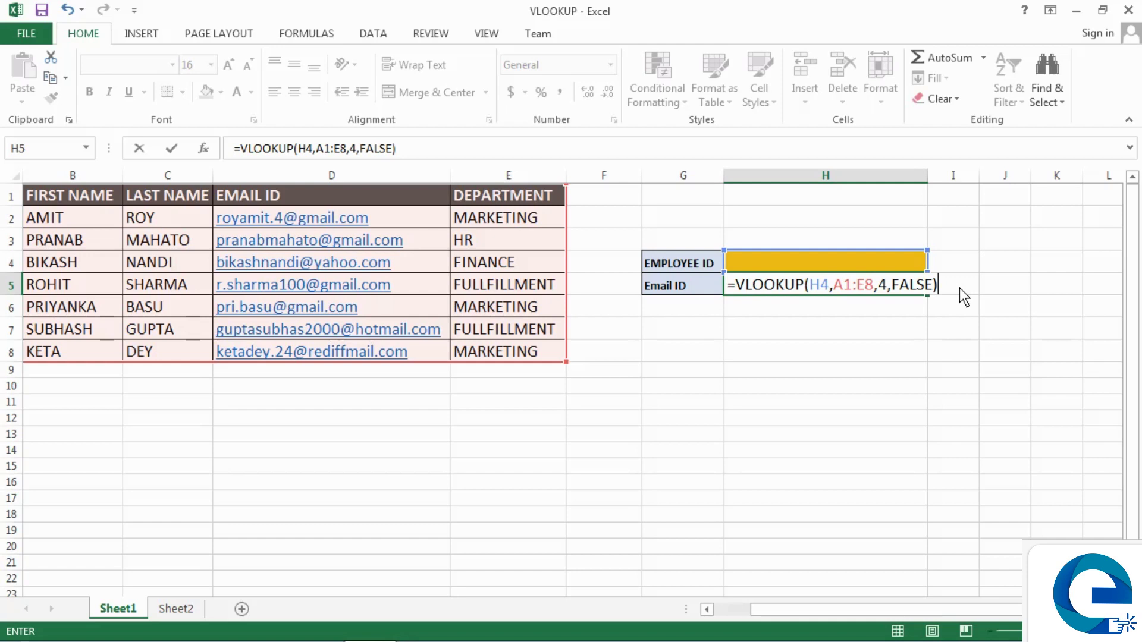
{"action": "key", "text": "Return"}
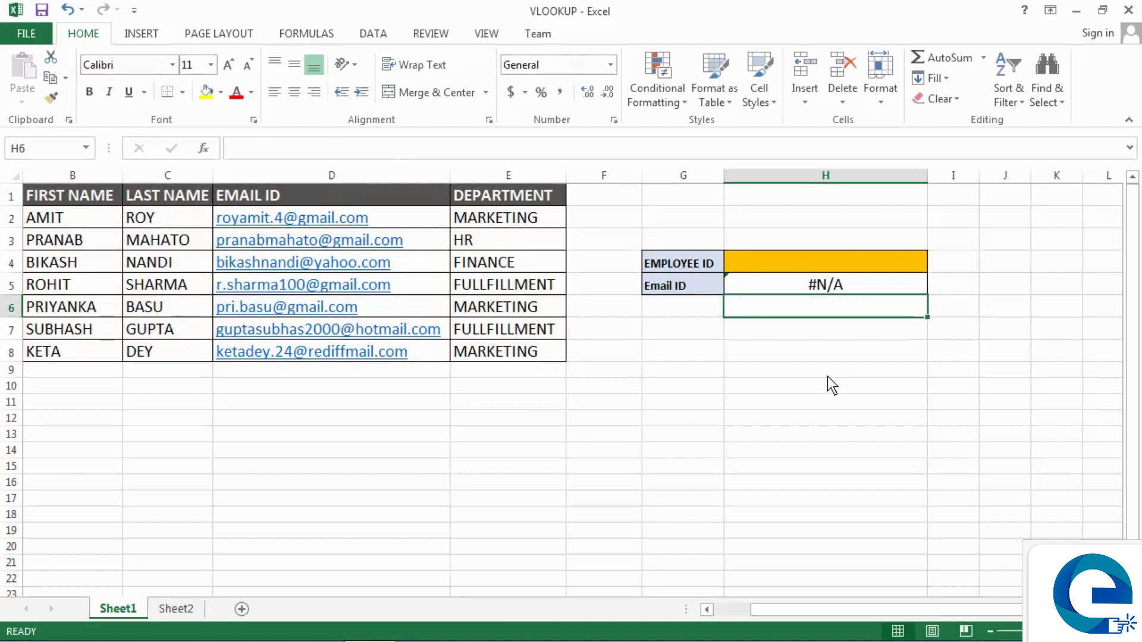
Scroll back to show column A of the employee table and select cell H4
{"action": "left_click_drag", "start_coordinate": [840, 613], "coordinate": [765, 605]}
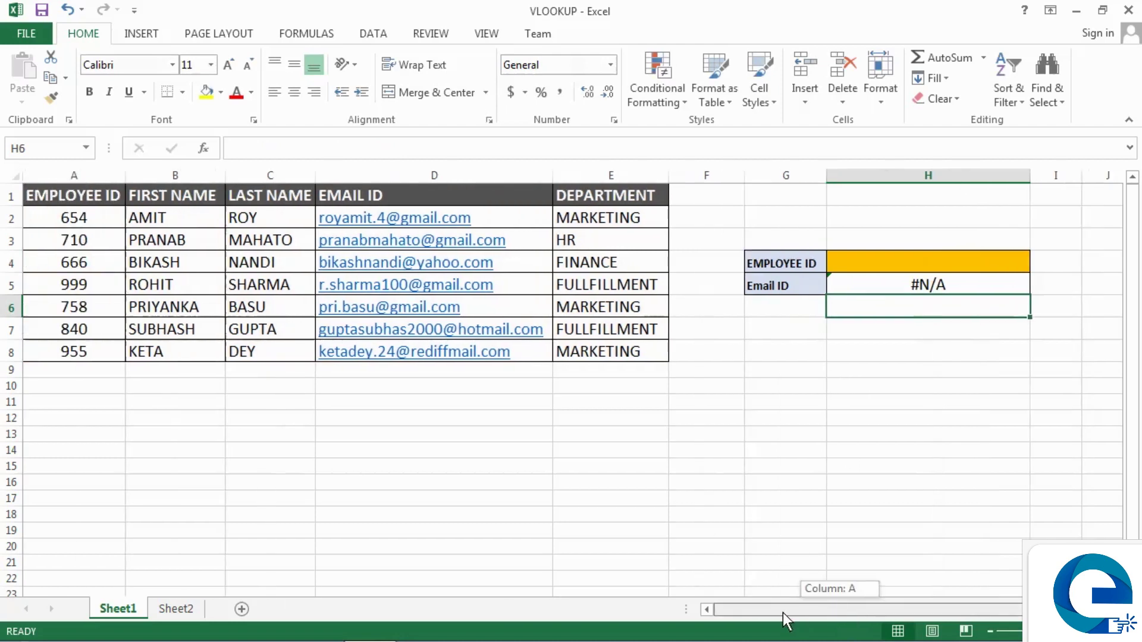
{"action": "left_click", "coordinate": [928, 267]}
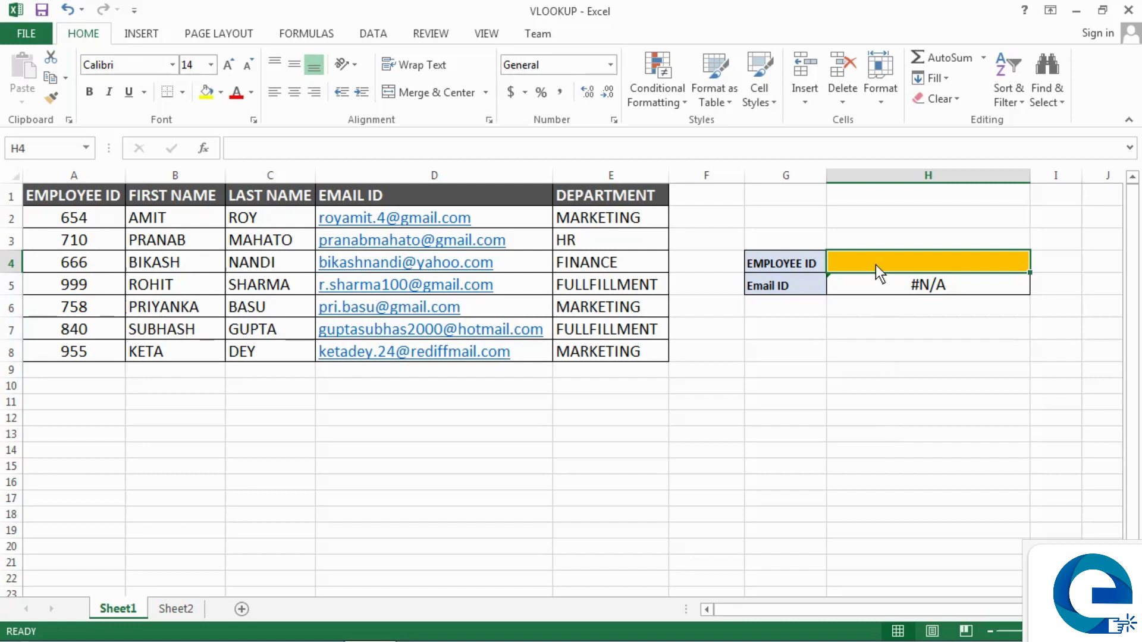
Enter Employee ID 710 in H4 so H5 returns that employee's email
{"action": "type", "text": "710"}
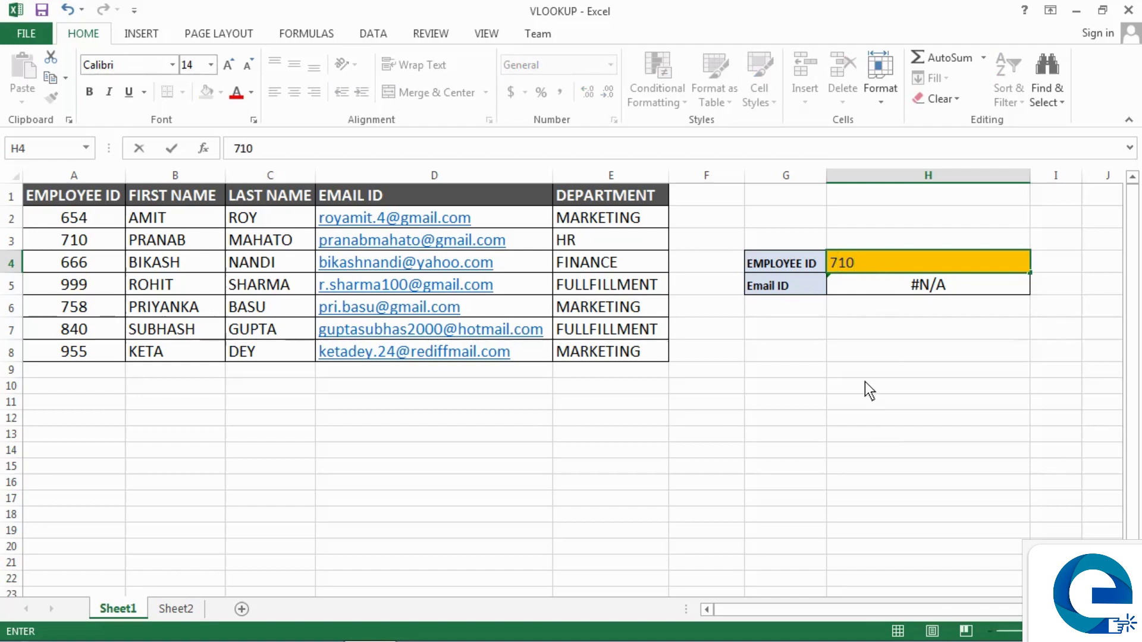
{"action": "key", "text": "Return"}
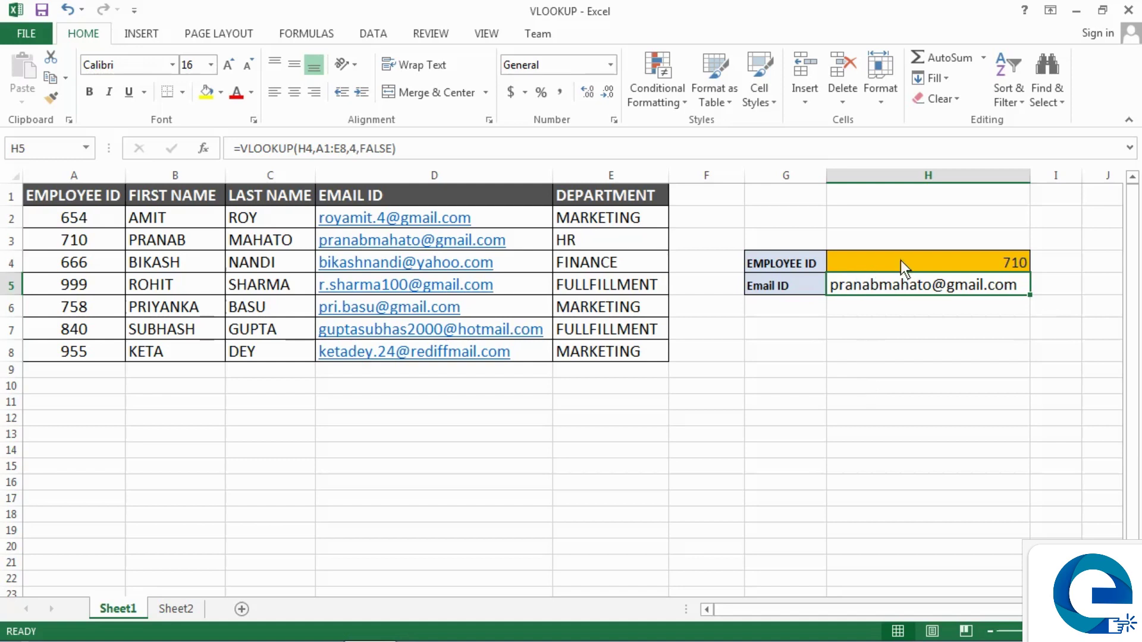
Cancel the stray entry over H5 and change the Employee ID in H4 to 999
{"action": "type", "text": "99"}
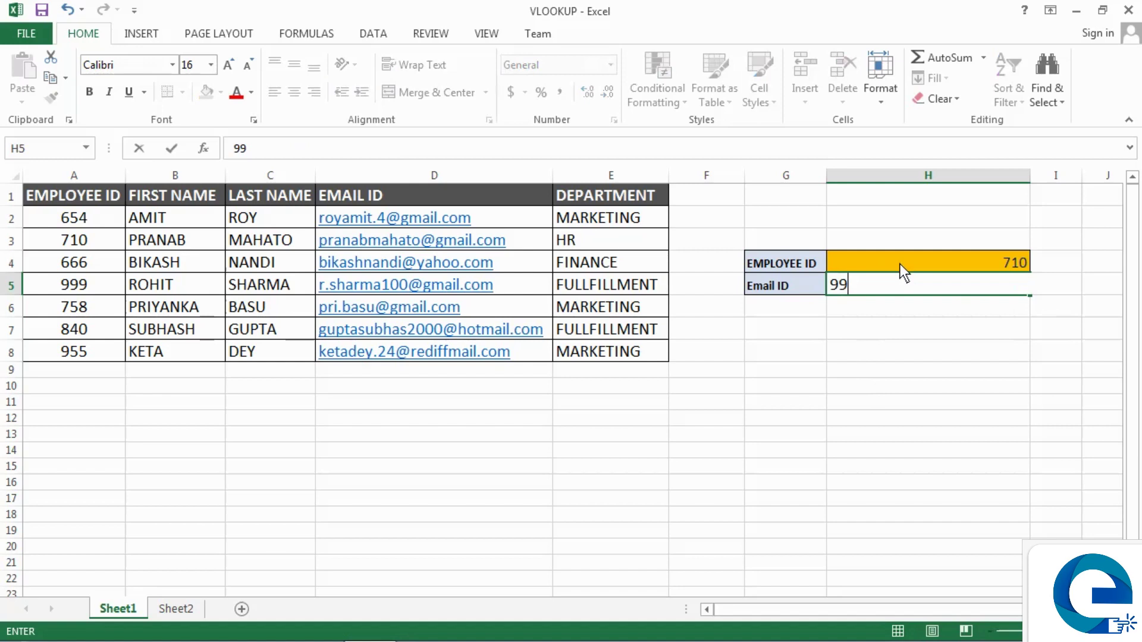
{"action": "key", "text": "Escape"}
{"action": "left_click", "coordinate": [900, 264]}
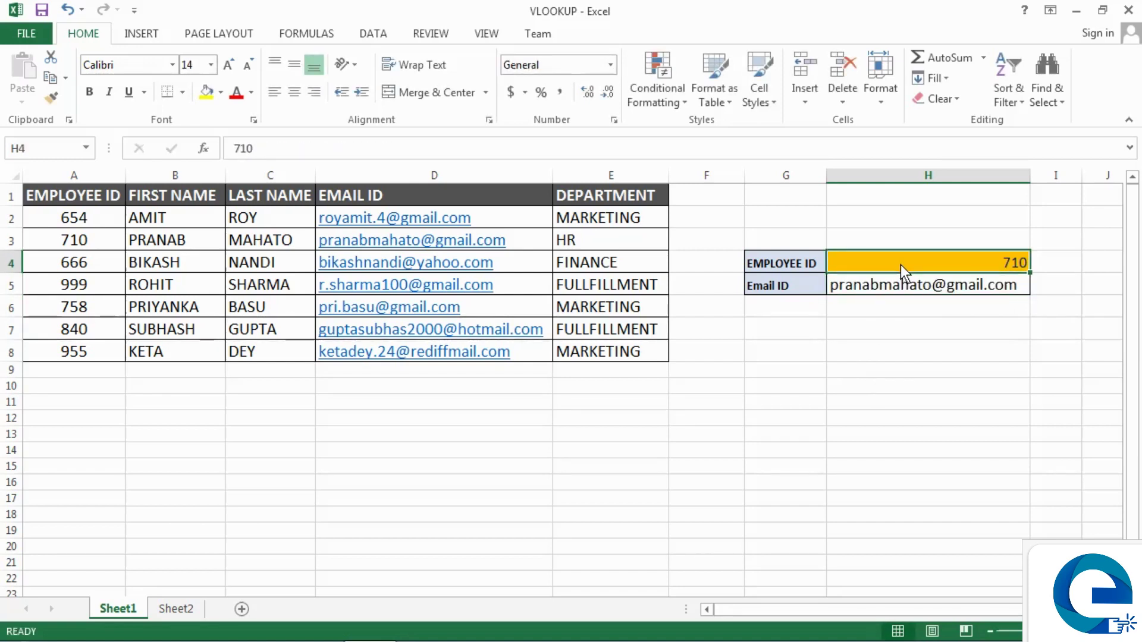
{"action": "type", "text": "999"}
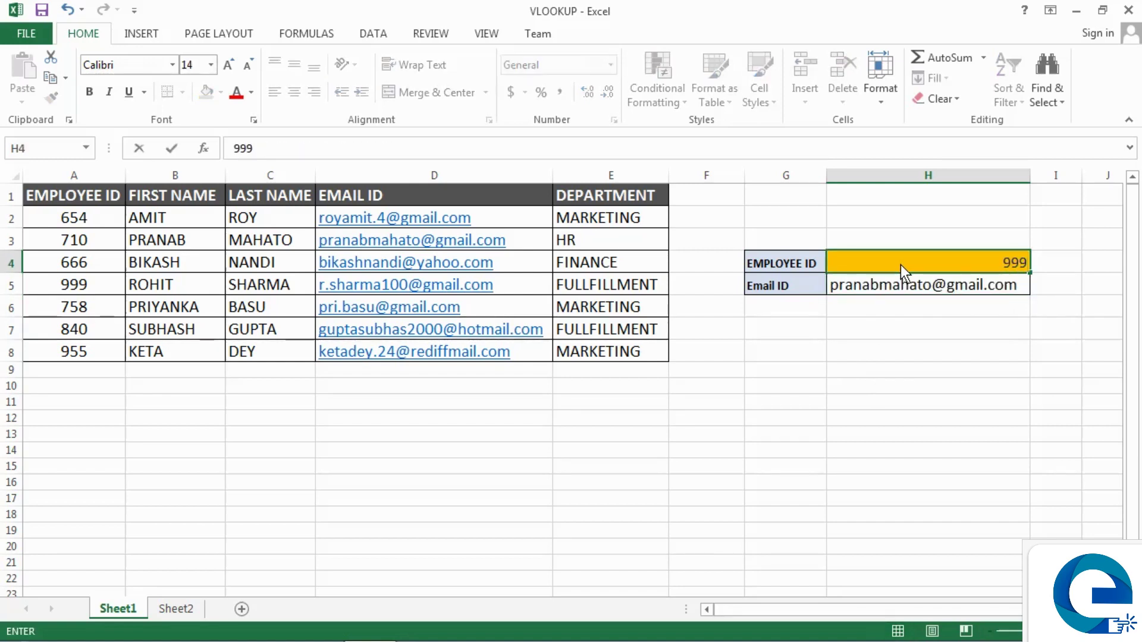
{"action": "key", "text": "Return"}
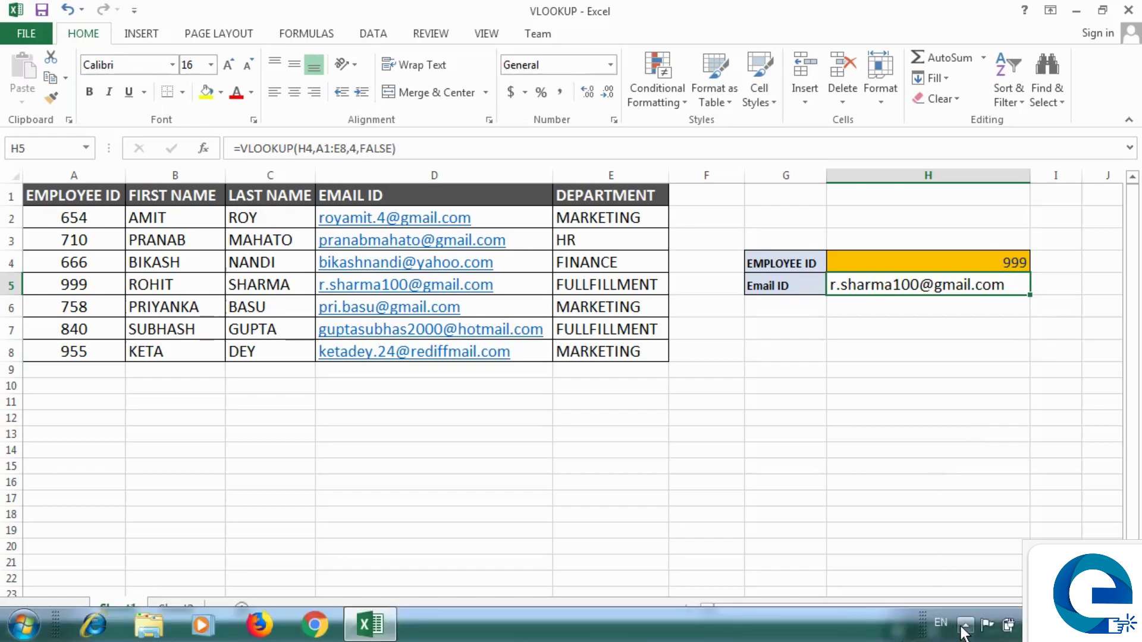
{"action": "left_click", "coordinate": [965, 626]}
{"action": "left_click", "coordinate": [965, 534]}
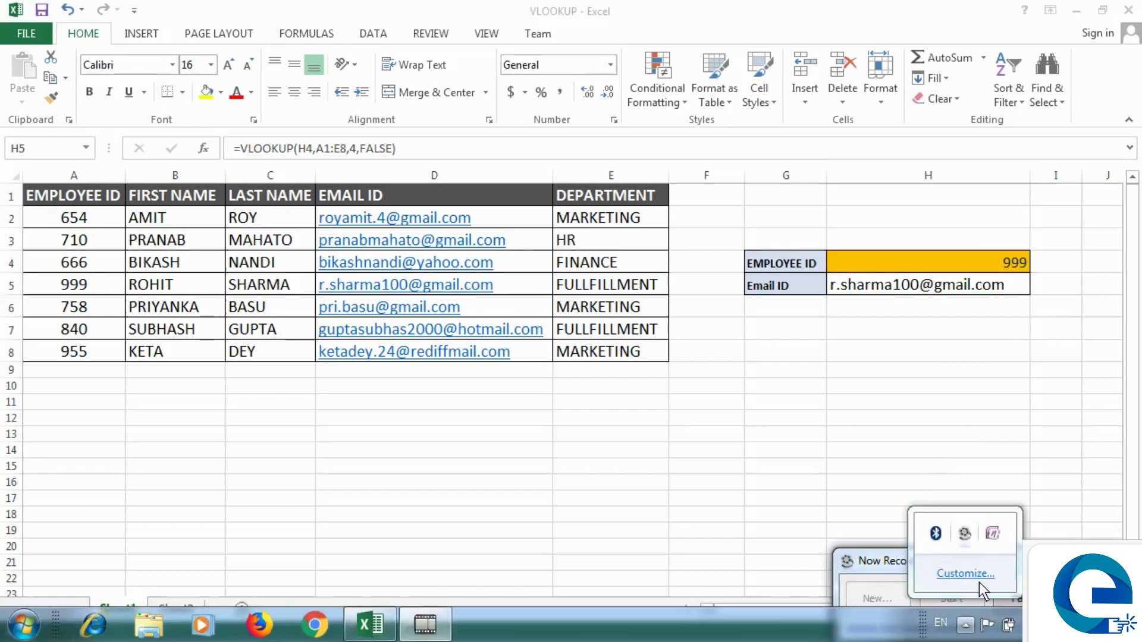